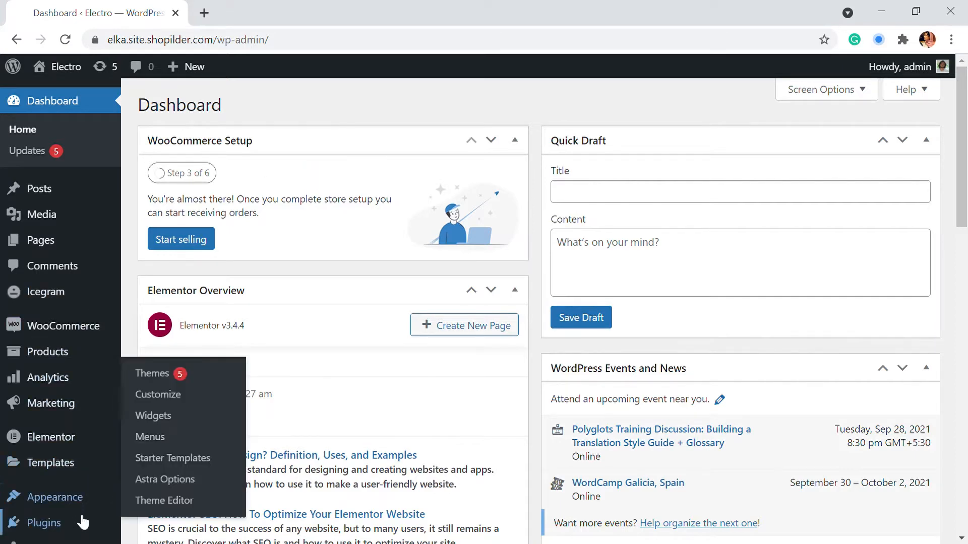
# Search the plugin directory for "unlist" from the add-plugins page.
pyautogui.click(84, 524)
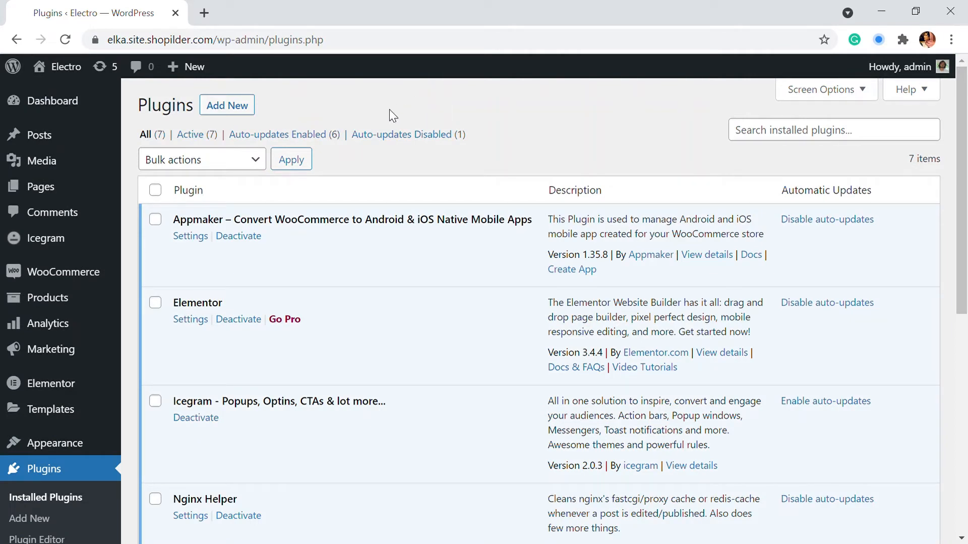
pyautogui.click(249, 110)
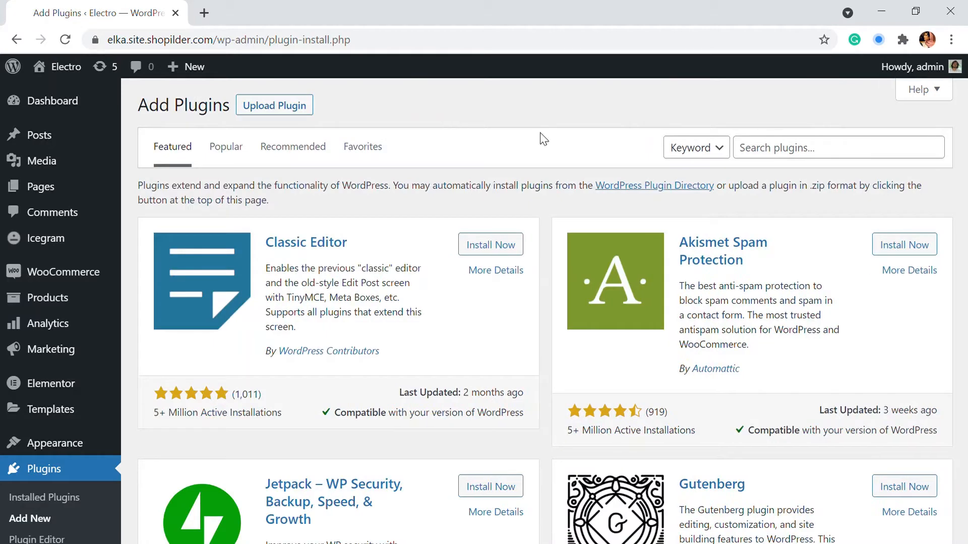
pyautogui.click(778, 157)
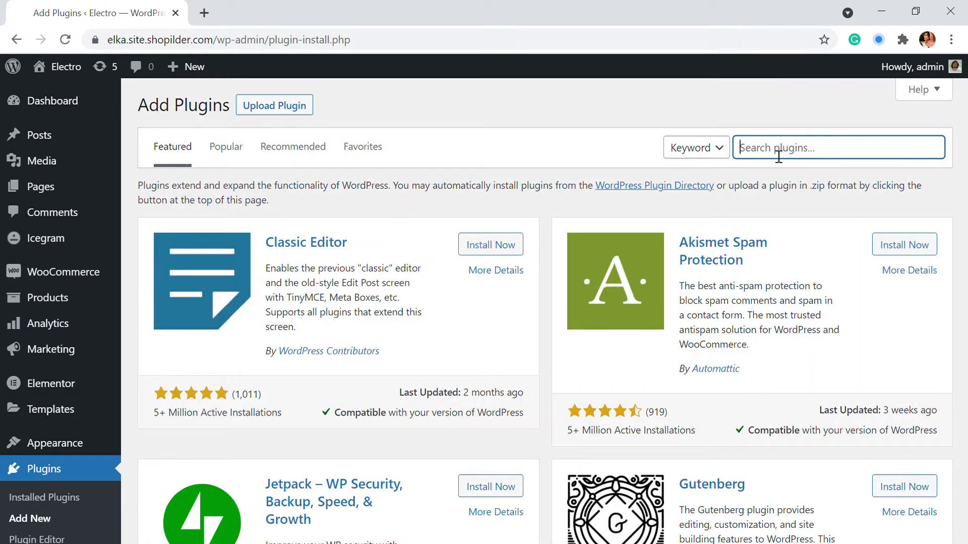
pyautogui.write('unlist')
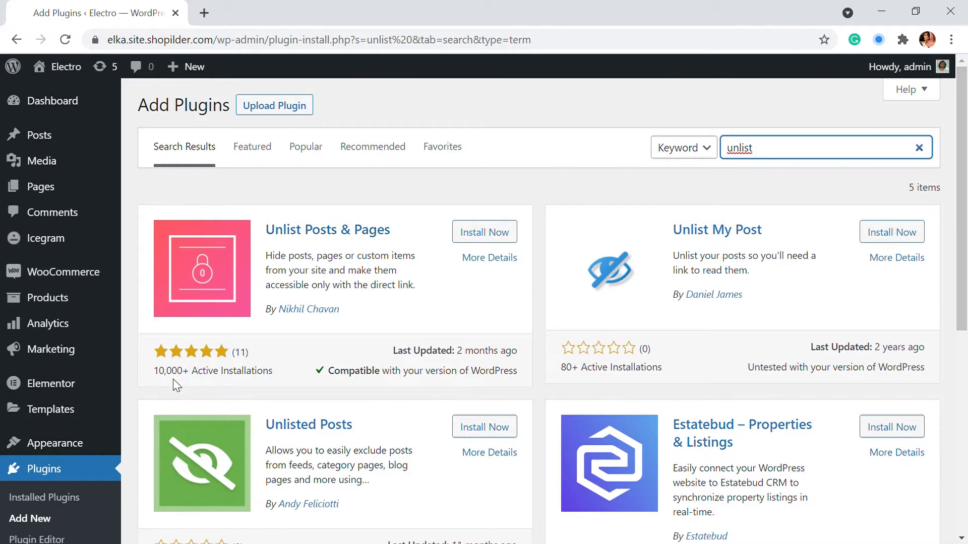
# Install and activate the Unlist Posts & Pages plugin, and find it among the installed plugins.
pyautogui.click(467, 236)
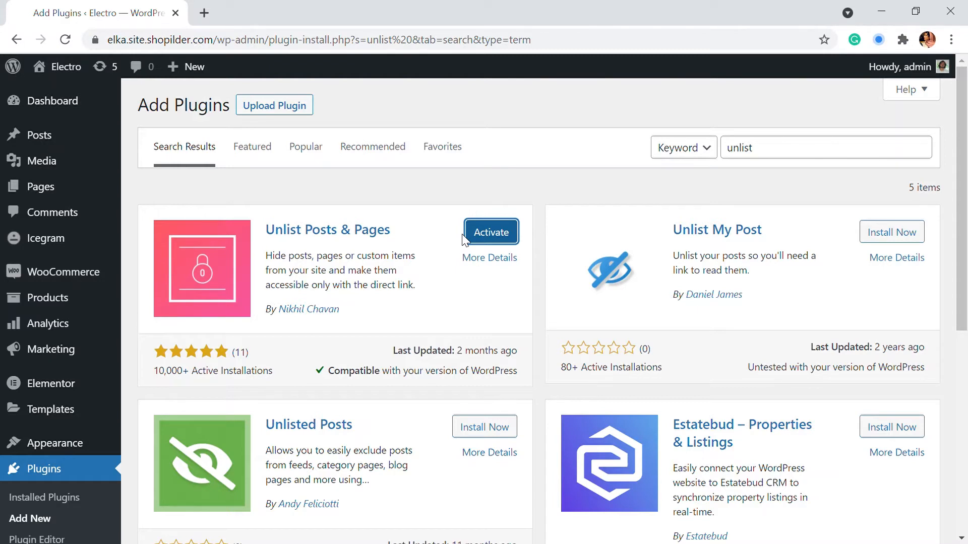
pyautogui.click(492, 219)
pyautogui.scroll(-10, 518, 181)
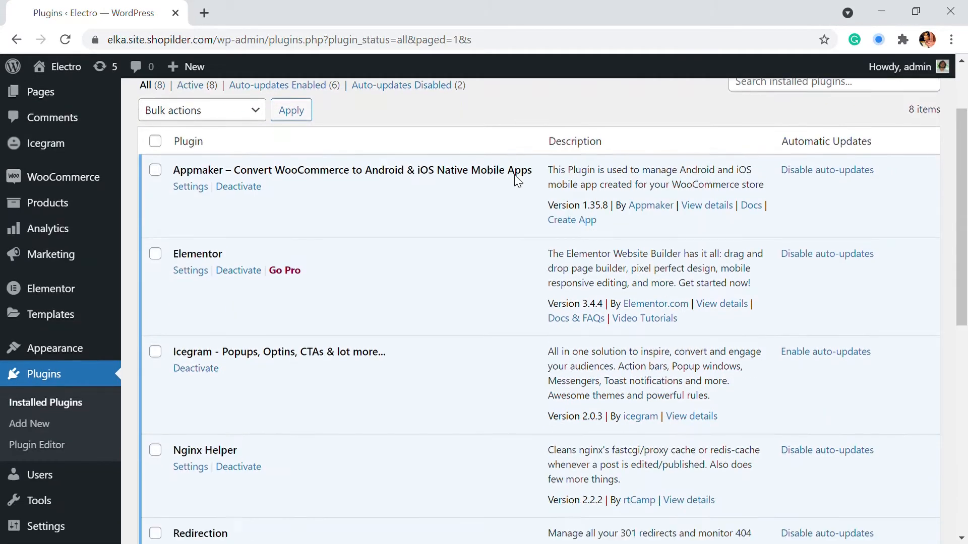
pyautogui.scroll(-1, 516, 185)
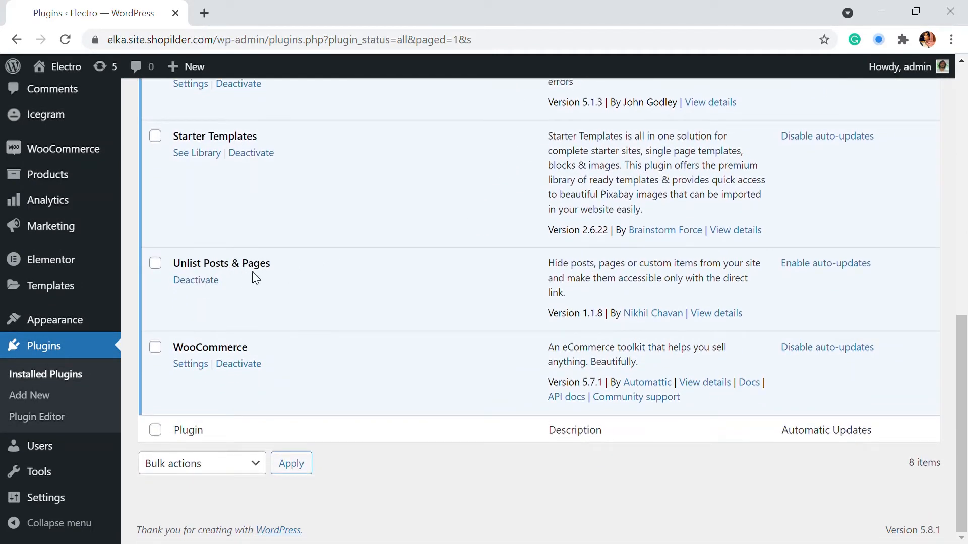
pyautogui.scroll(8, 251, 292)
# Create a new post with the title "Winter Sale".
pyautogui.moveTo(73, 140)
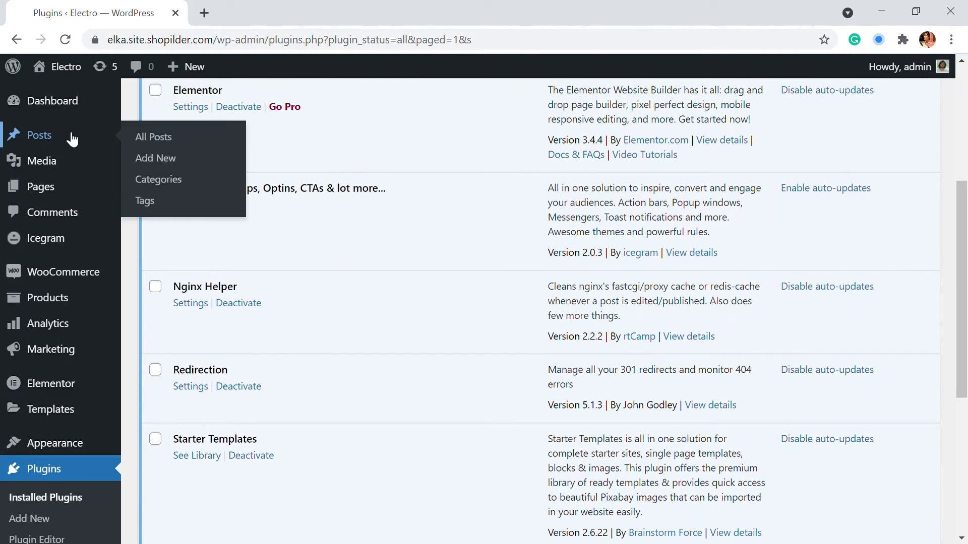
pyautogui.click(145, 140)
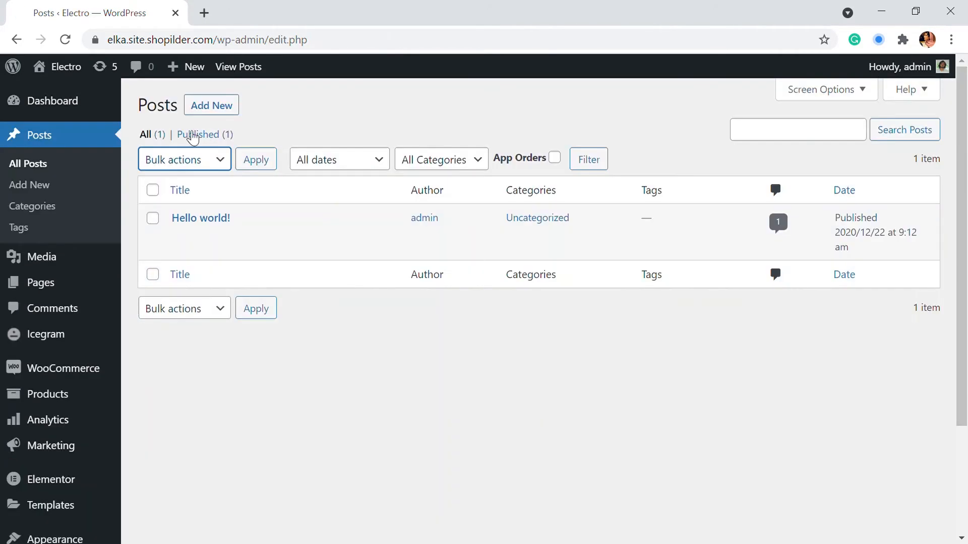
pyautogui.click(232, 105)
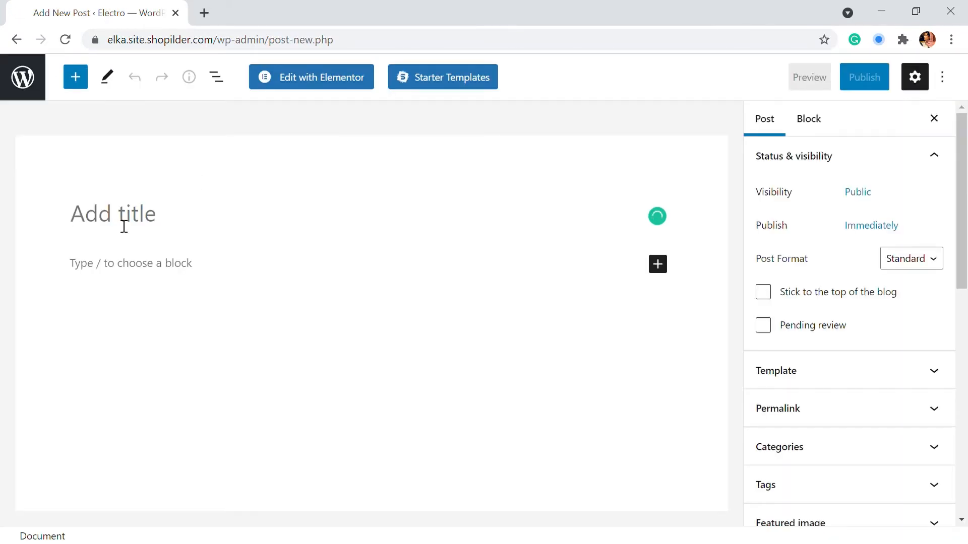
pyautogui.write('Sale')
pyautogui.press('Home')
pyautogui.write('Winter')
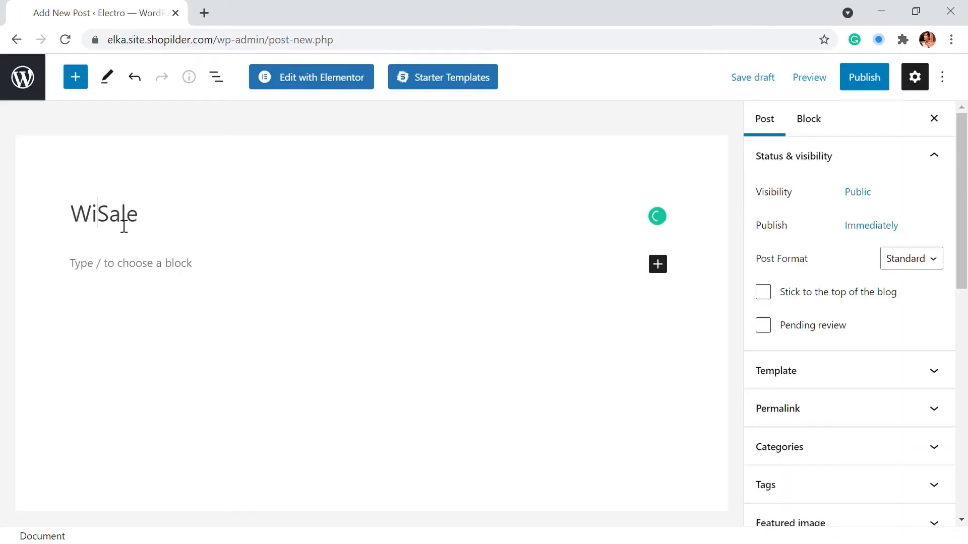
pyautogui.write(' Sale')
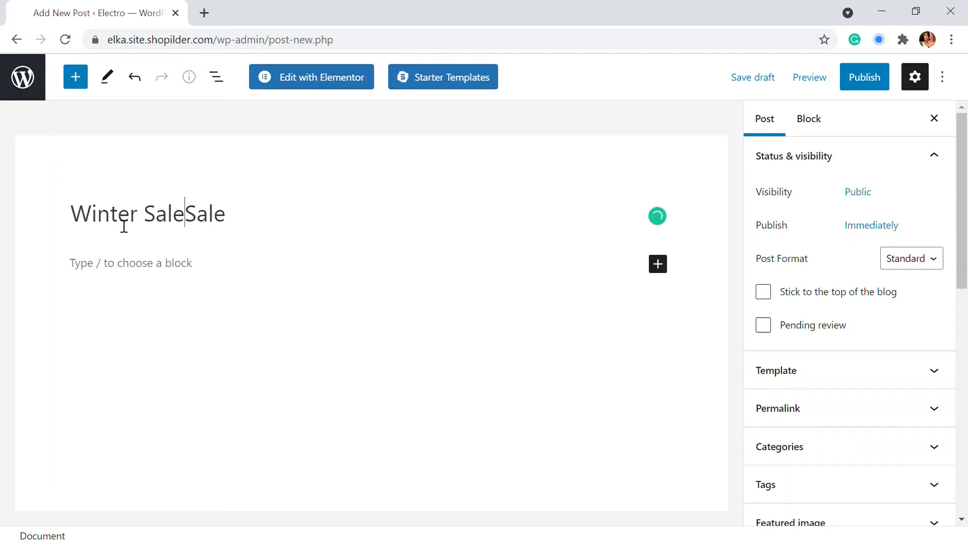
pyautogui.press('End')
pyautogui.press('BackSpace')
pyautogui.press('BackSpace')
pyautogui.press('BackSpace')
pyautogui.press('BackSpace')
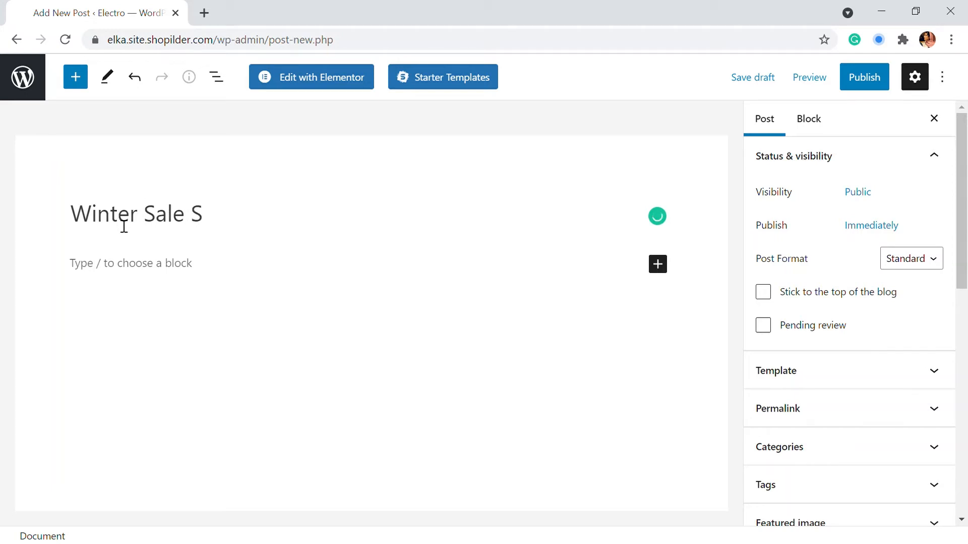
# Add the body paragraph "Winter sale coming soon with 50% off" to the post.
pyautogui.click(170, 276)
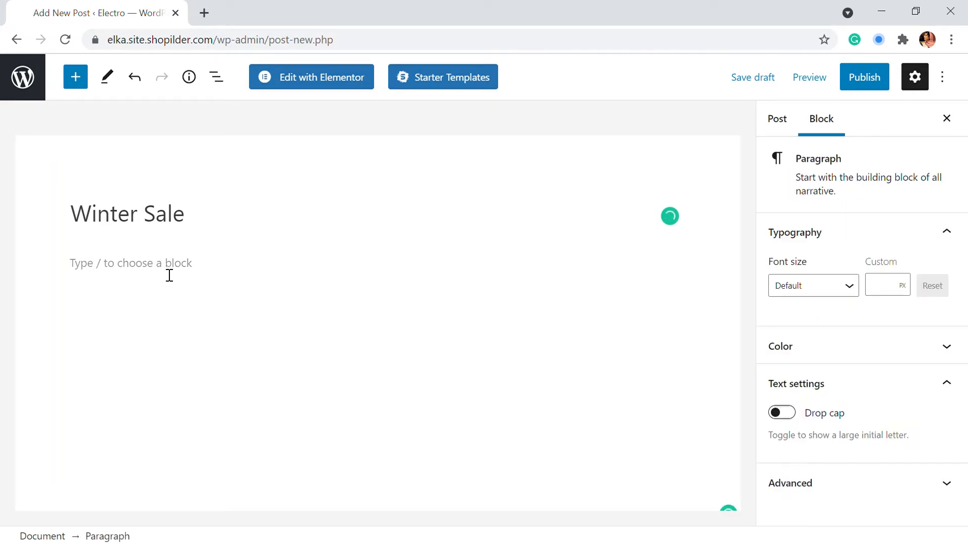
pyautogui.write('Winter sale coming soon with 50% off')
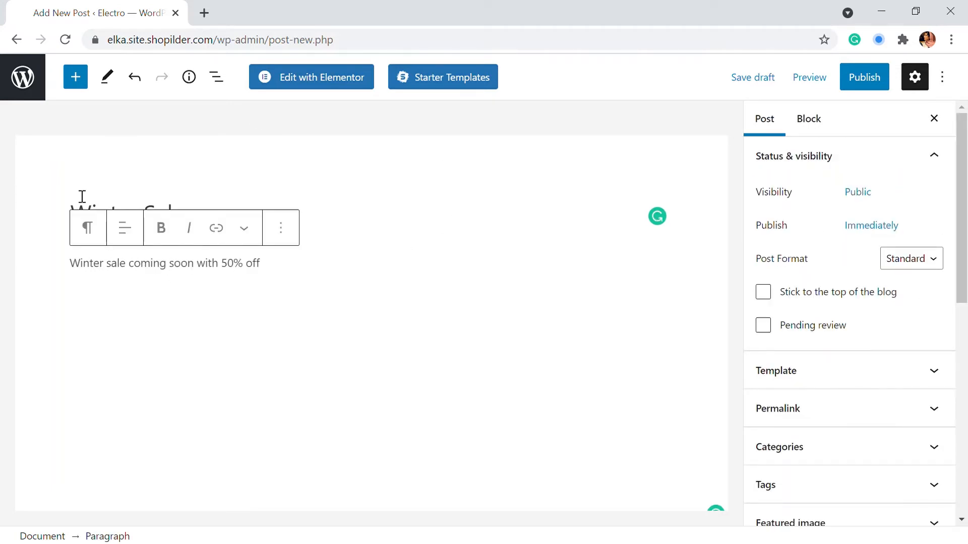
pyautogui.click(83, 317)
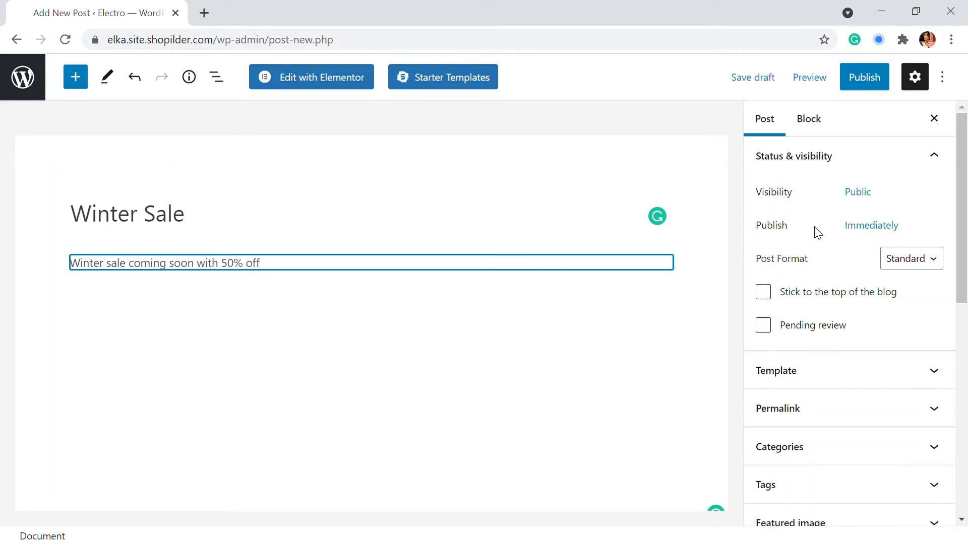
# Enable the "Unlist this post?" option in the Winter Sale post's settings.
pyautogui.scroll(-5, 815, 282)
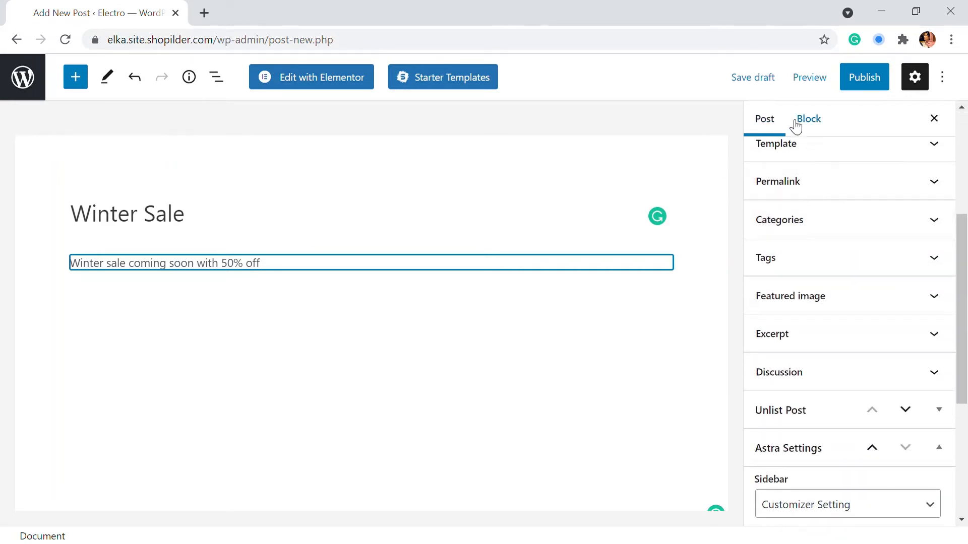
pyautogui.scroll(-2, 817, 278)
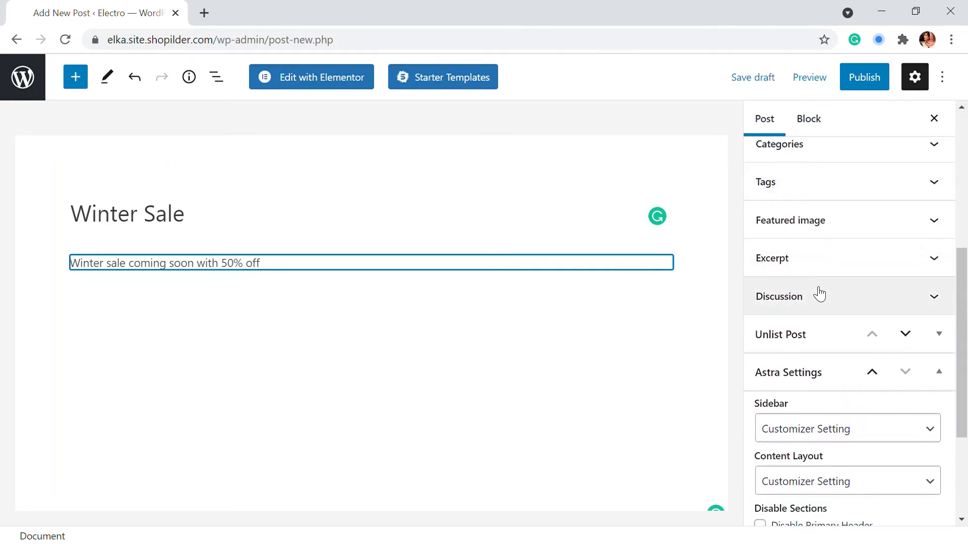
pyautogui.click(796, 339)
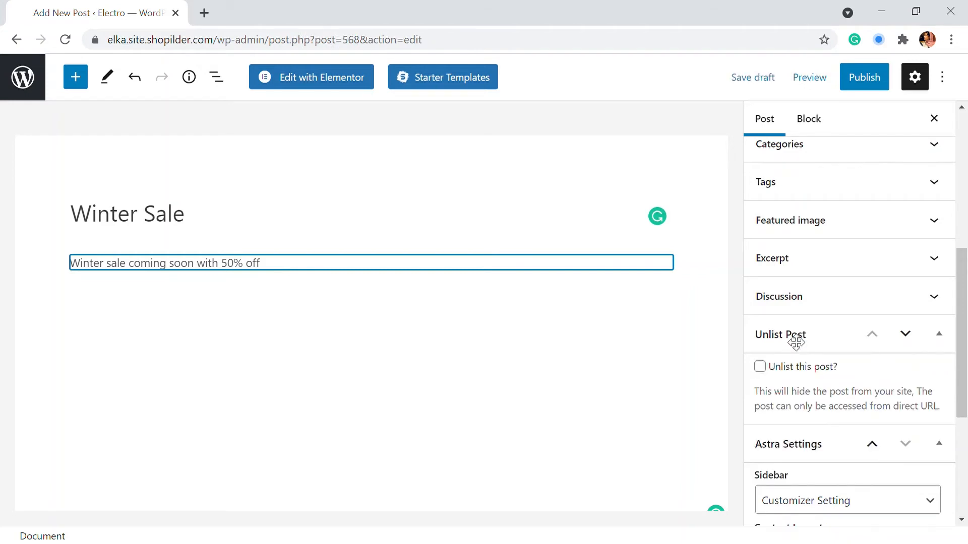
pyautogui.click(760, 367)
# Show the Winter Sale post's permalink and publish the post with public visibility.
pyautogui.scroll(7, 835, 383)
pyautogui.scroll(-4, 827, 324)
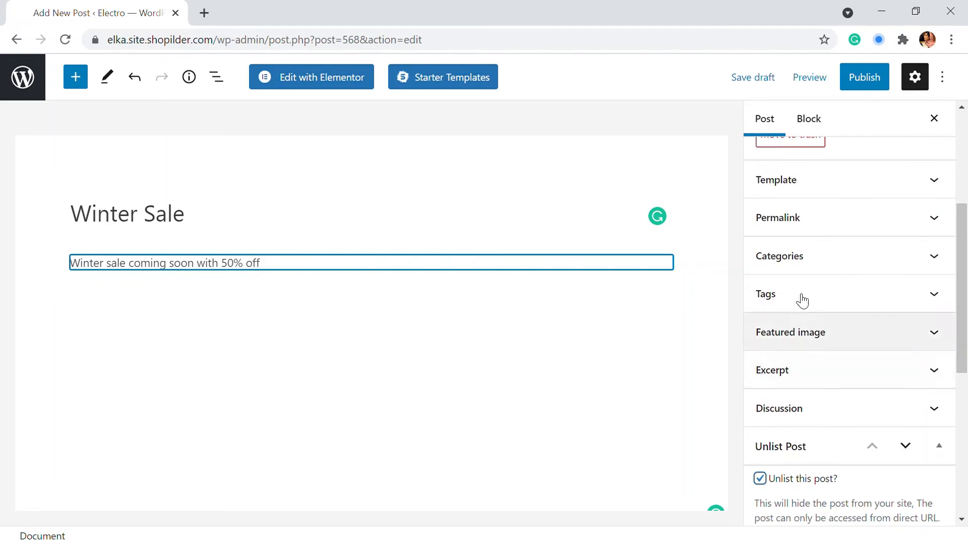
pyautogui.click(805, 224)
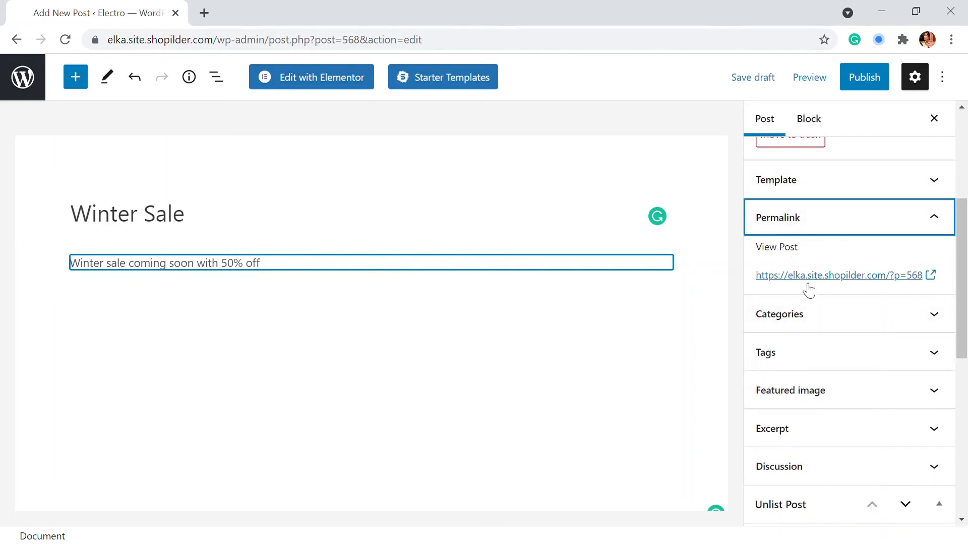
pyautogui.scroll(5, 815, 278)
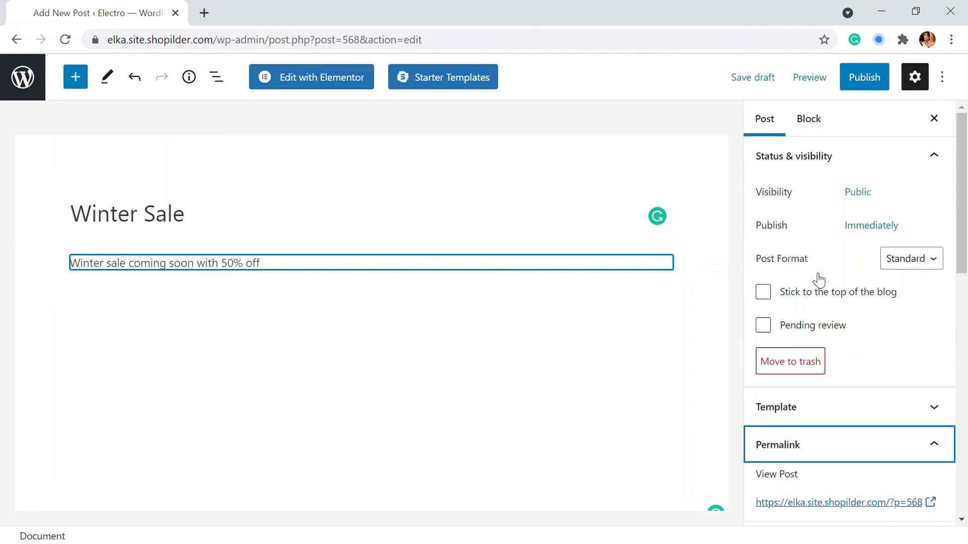
pyautogui.click(870, 86)
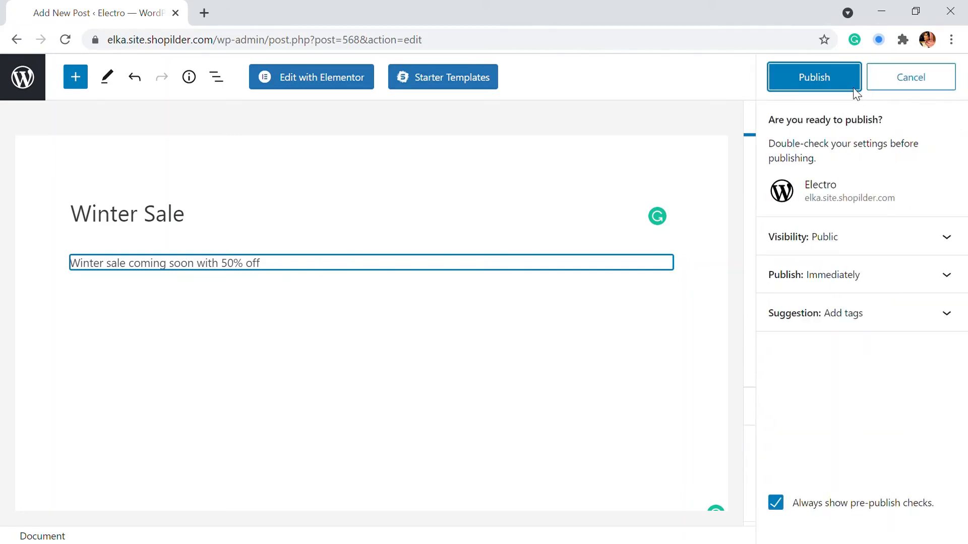
pyautogui.click(855, 90)
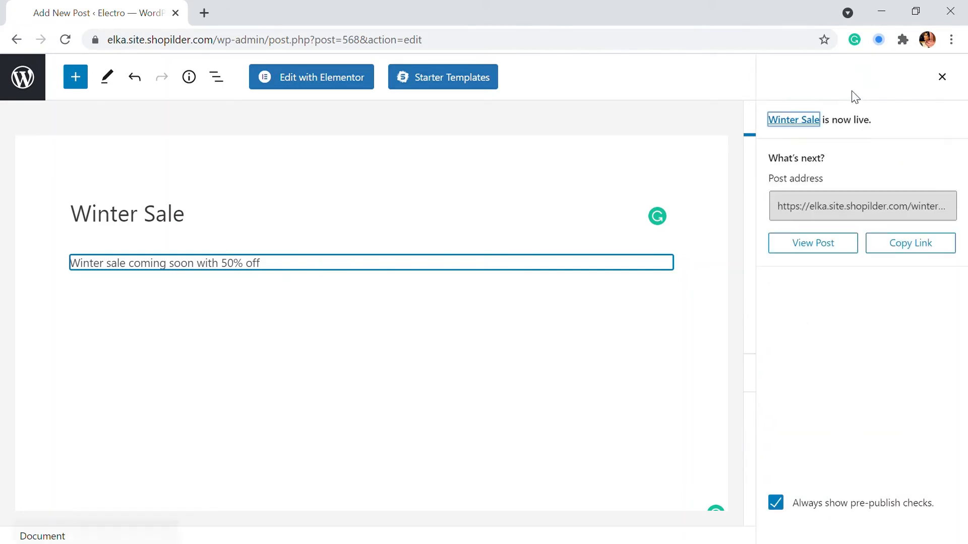
# View the published Winter Sale post on the site and examine its direct web address.
pyautogui.click(143, 498)
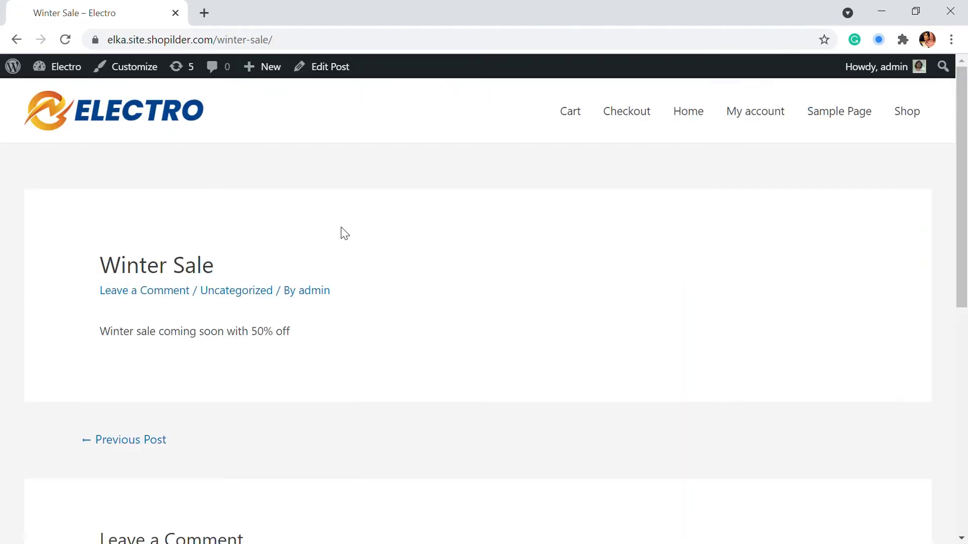
pyautogui.scroll(-3, 308, 224)
pyautogui.scroll(3, 309, 224)
pyautogui.click(253, 46)
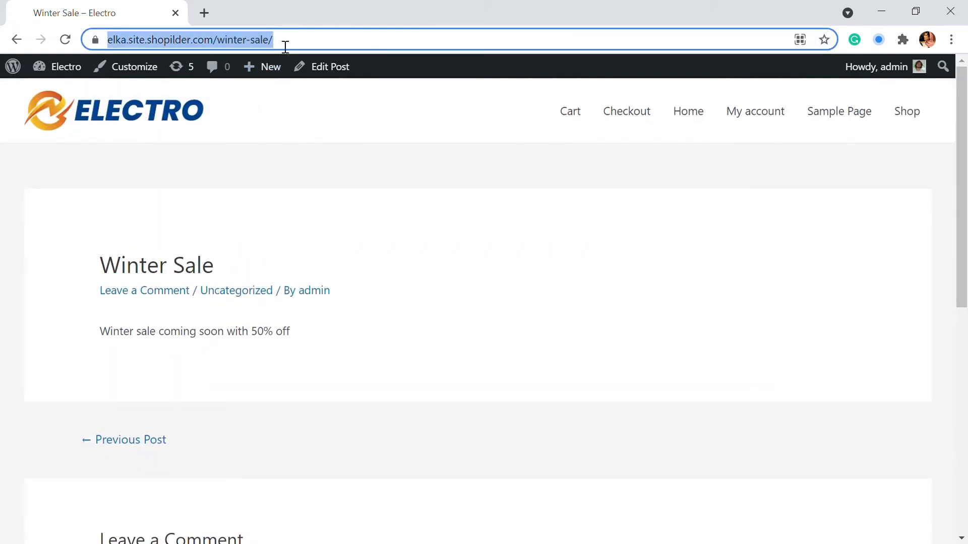
# Go to the store's home page and close the winter sale popup.
pyautogui.click(145, 108)
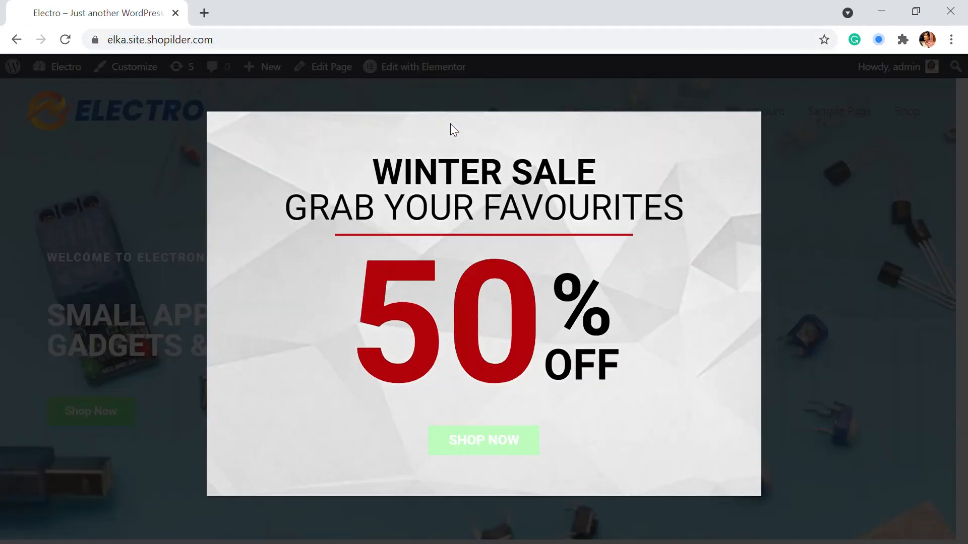
pyautogui.click(848, 110)
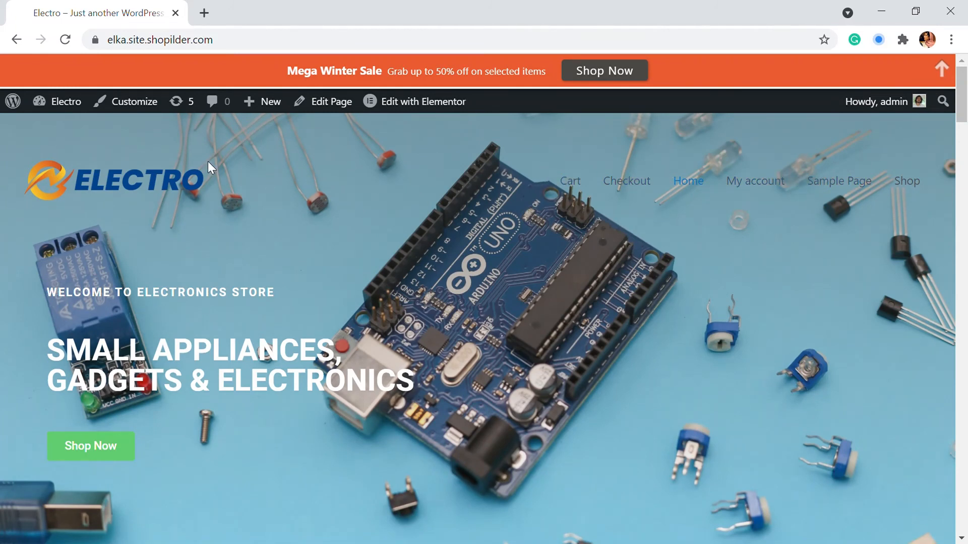
# Return to the admin dashboard and start a new page from the list of pages.
pyautogui.moveTo(75, 101)
pyautogui.click(70, 127)
pyautogui.click(126, 242)
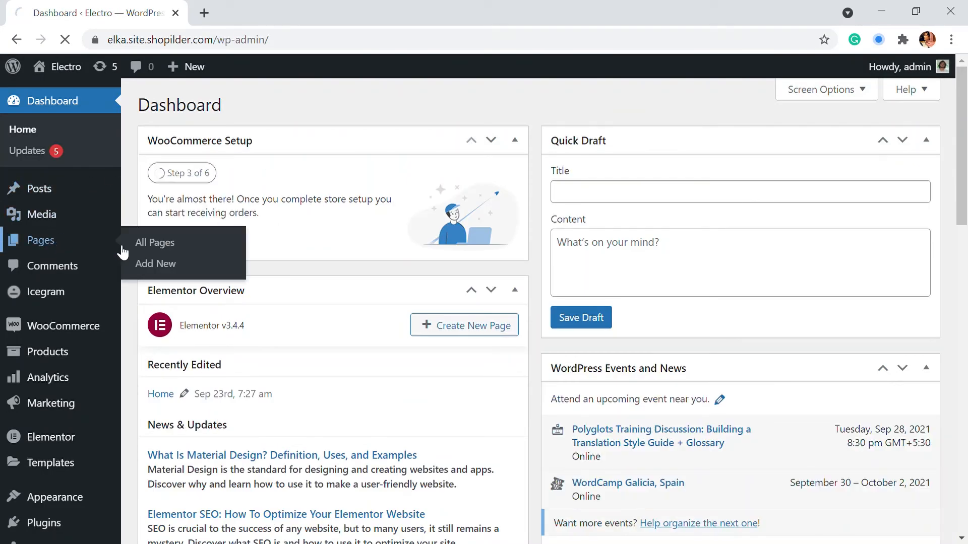
pyautogui.click(218, 112)
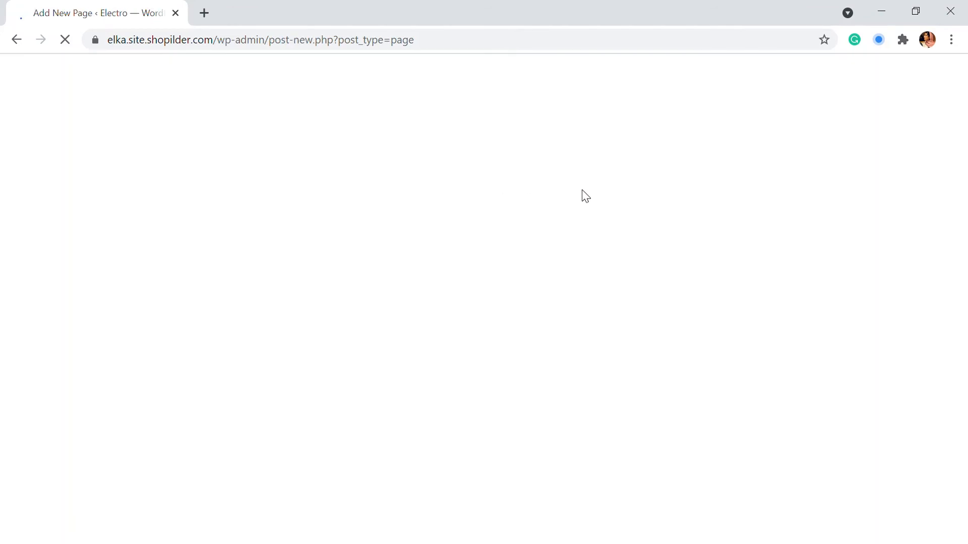
# Expand the Unlist Post section in the new page's settings.
pyautogui.scroll(-8, 857, 244)
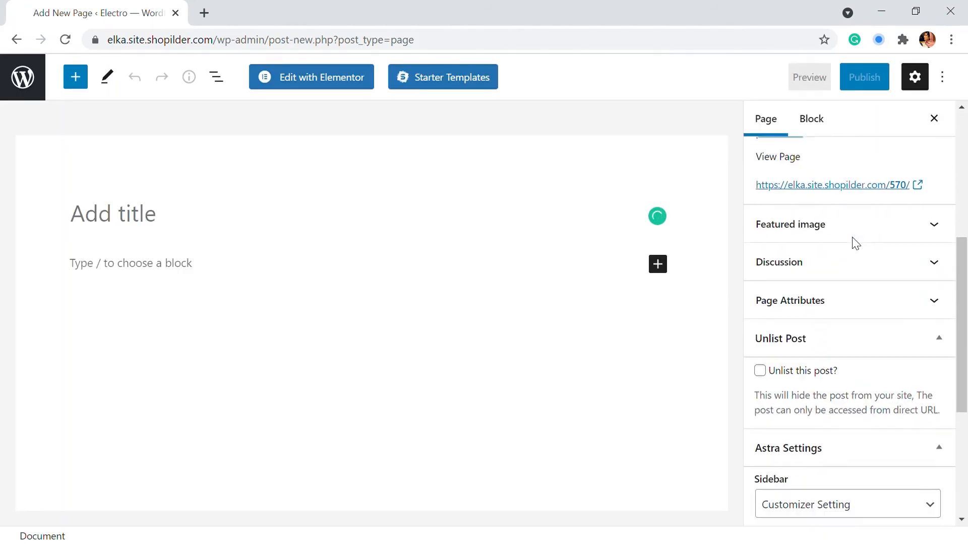
pyautogui.click(799, 272)
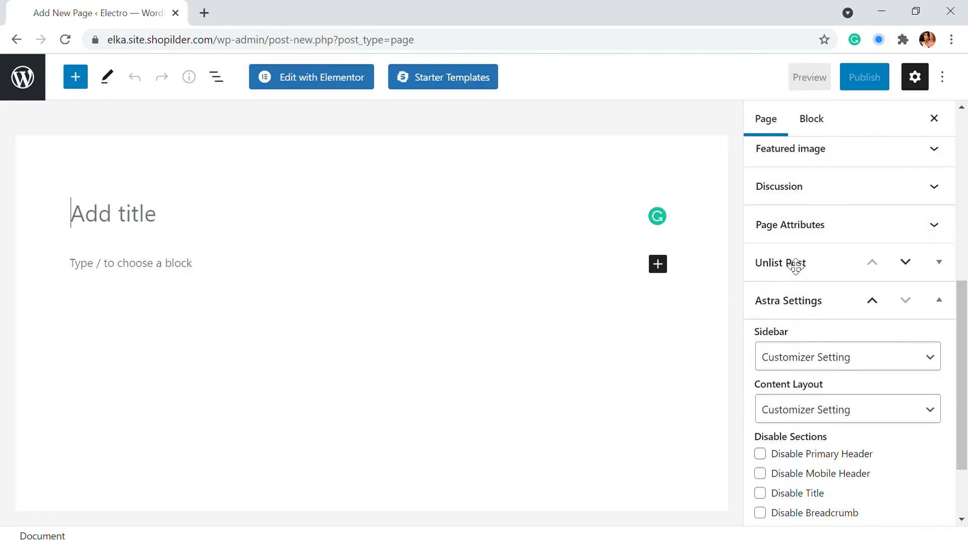
pyautogui.click(795, 263)
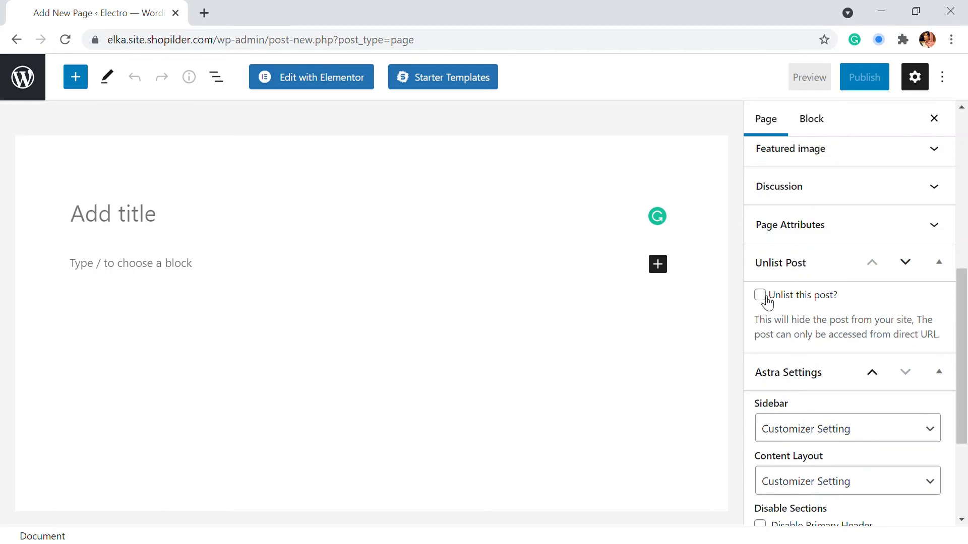